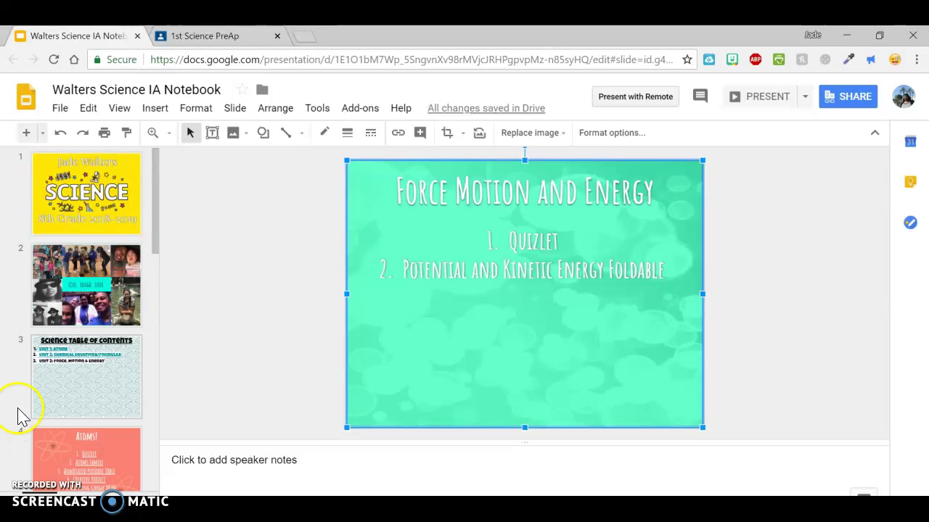
# Open slide 3, the Science Table of Contents, and look over its three-unit list.
pyautogui.click(82, 400)
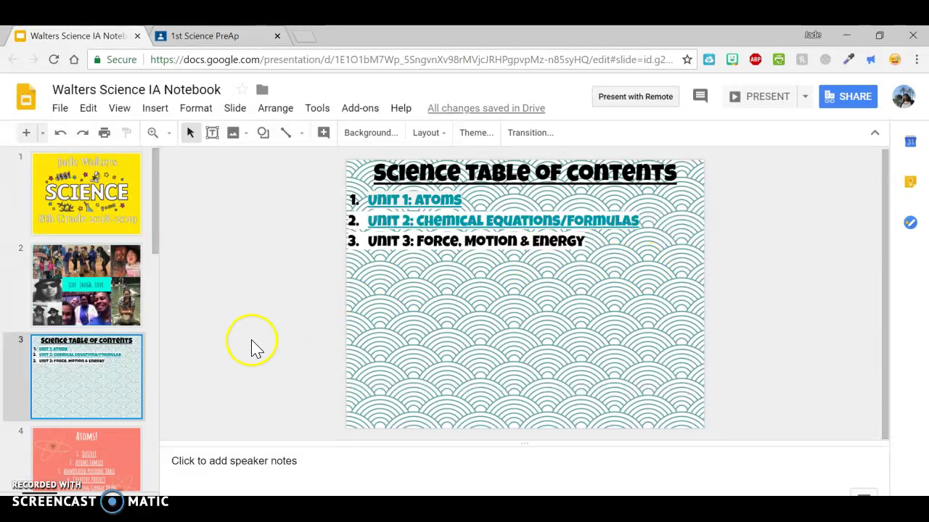
pyautogui.scroll(-3, 106, 434)
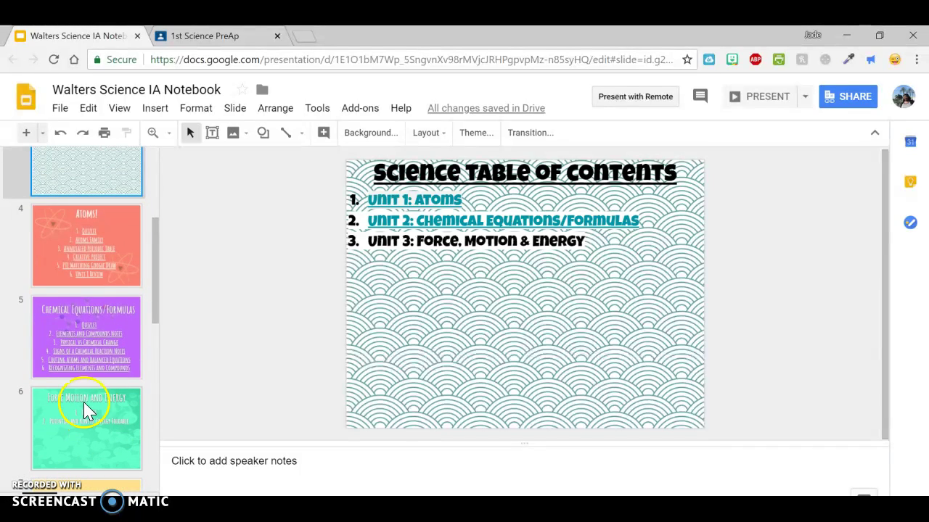
pyautogui.scroll(3, 63, 429)
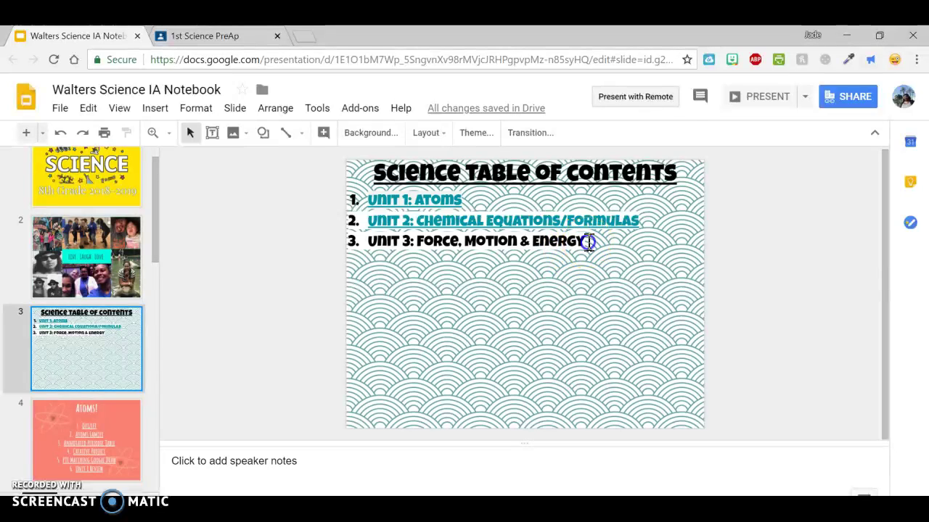
# Link the 'Unit 3: Force, Motion & Energy' line to Slide 6 of this presentation.
pyautogui.moveTo(588, 242); pyautogui.dragTo(408, 241)
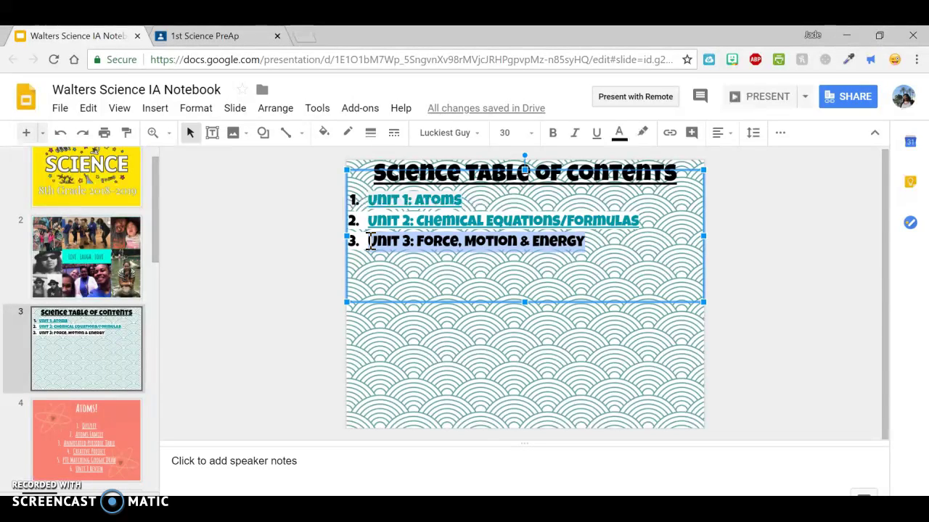
pyautogui.hotkey('ctrl', 'k')
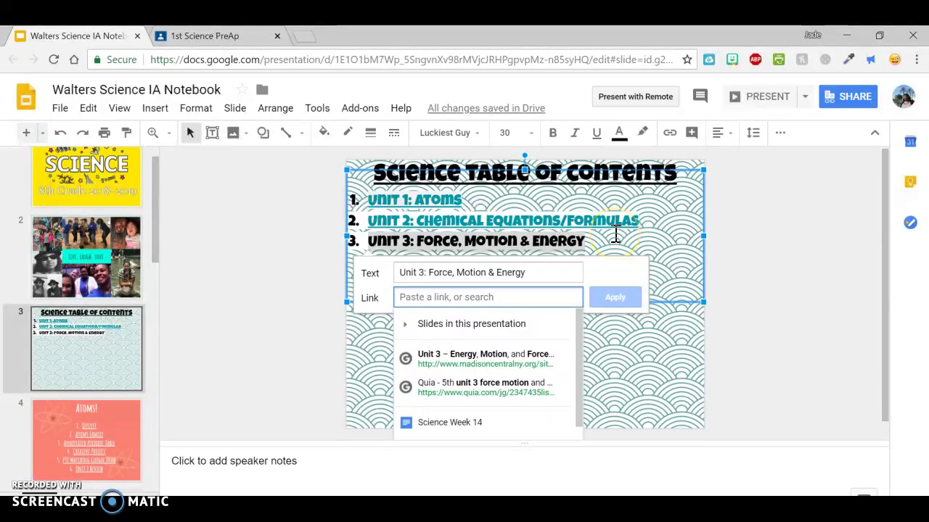
pyautogui.click(508, 328)
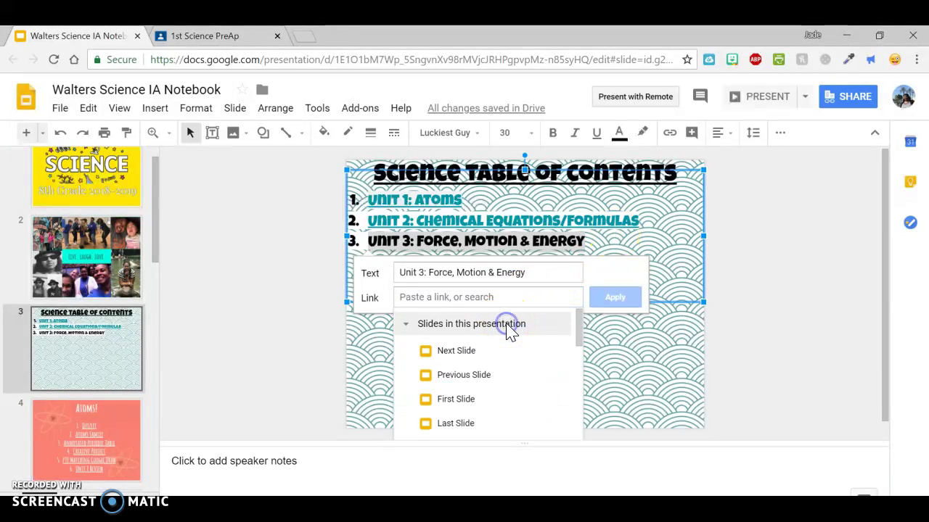
pyautogui.scroll(-2, 479, 412)
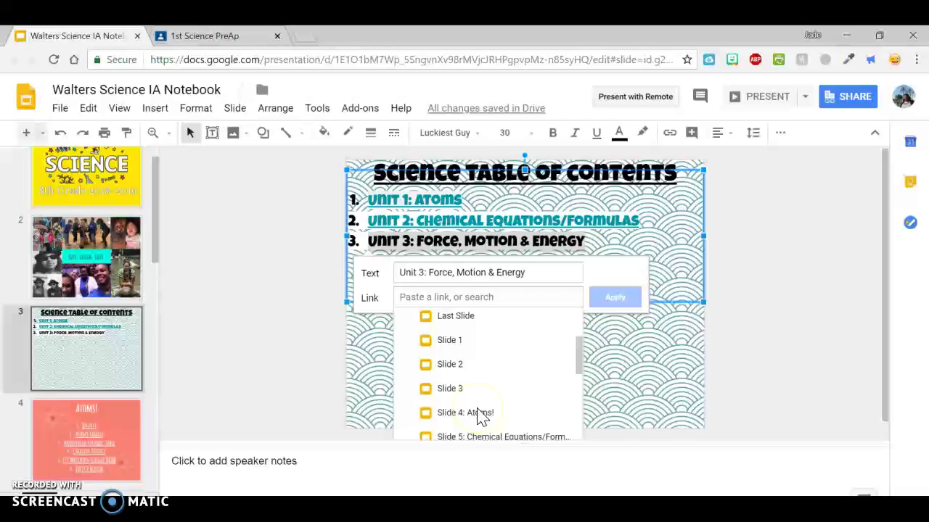
pyautogui.scroll(-4, 479, 412)
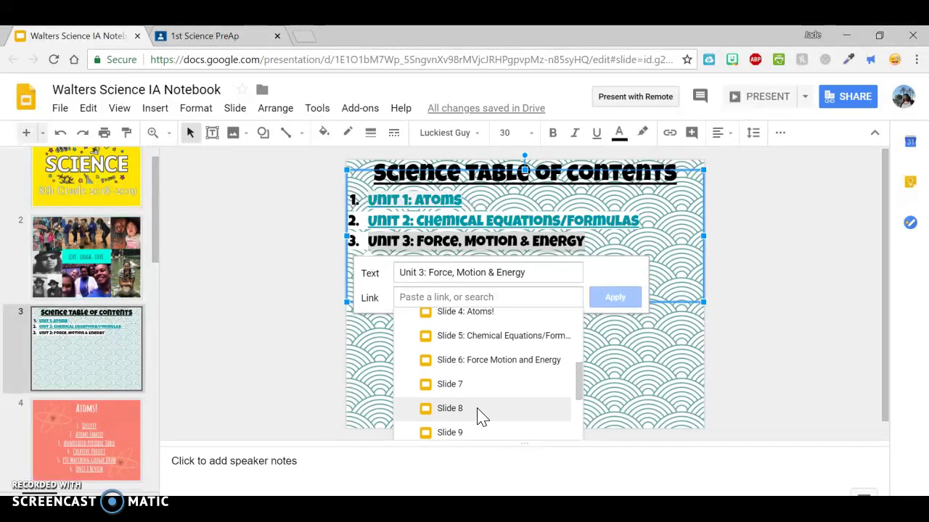
pyautogui.scroll(-3, 86, 414)
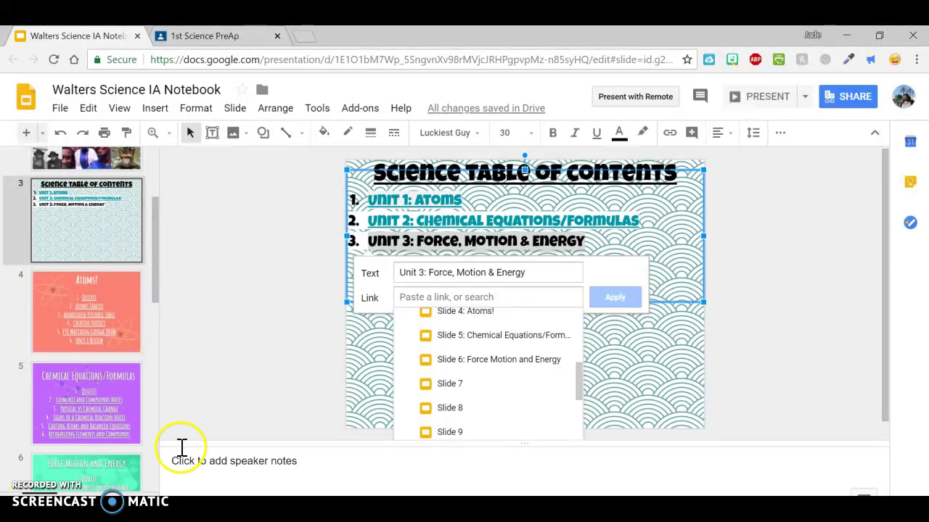
pyautogui.click(476, 363)
pyautogui.click(615, 303)
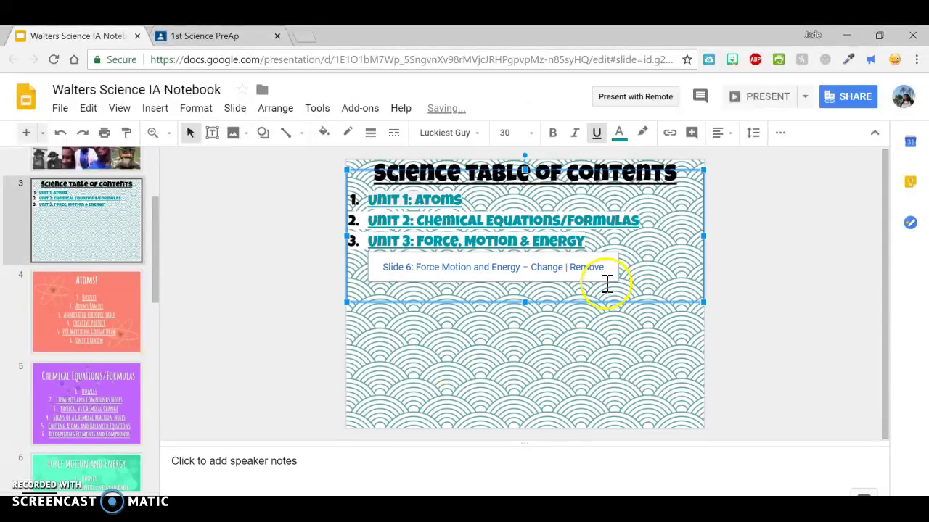
# Remove the Unit 3 line's link and relink it to Slide 6 via the right-click Link option.
pyautogui.click(588, 267)
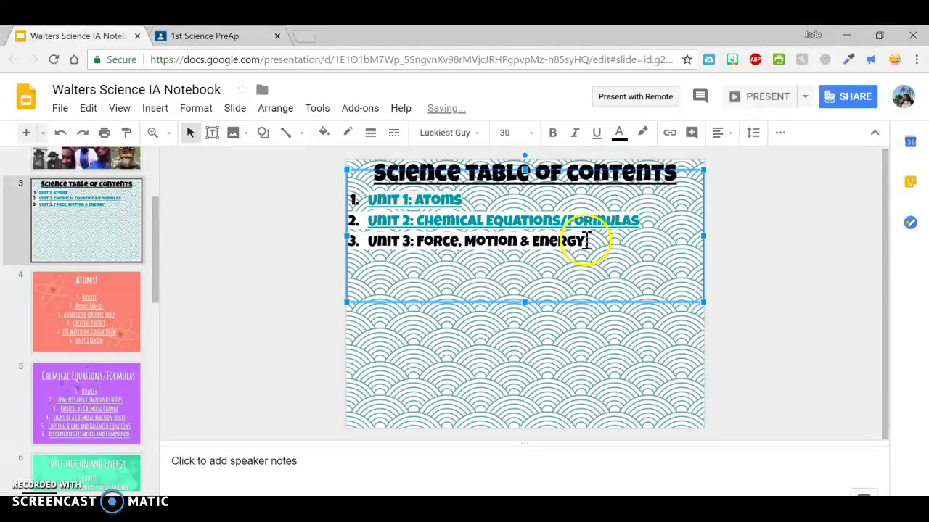
pyautogui.moveTo(586, 240); pyautogui.dragTo(365, 240)
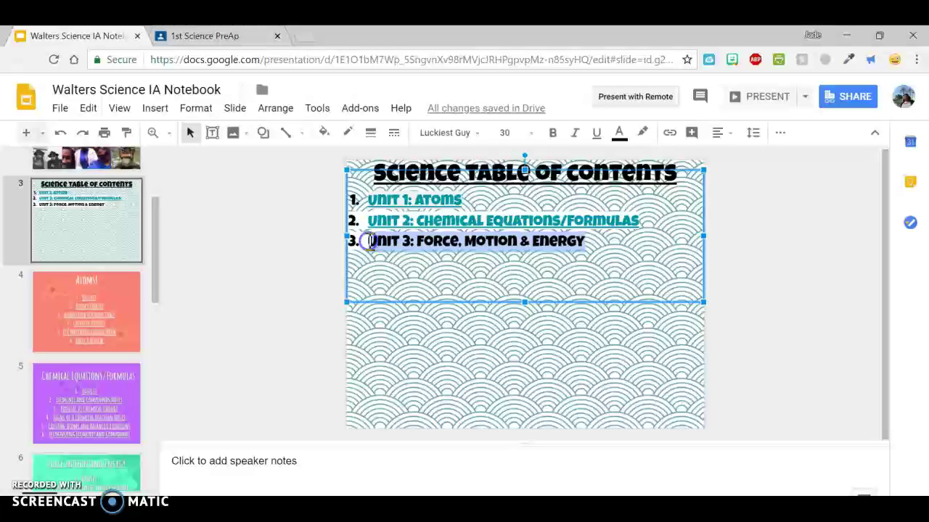
pyautogui.rightClick(403, 247)
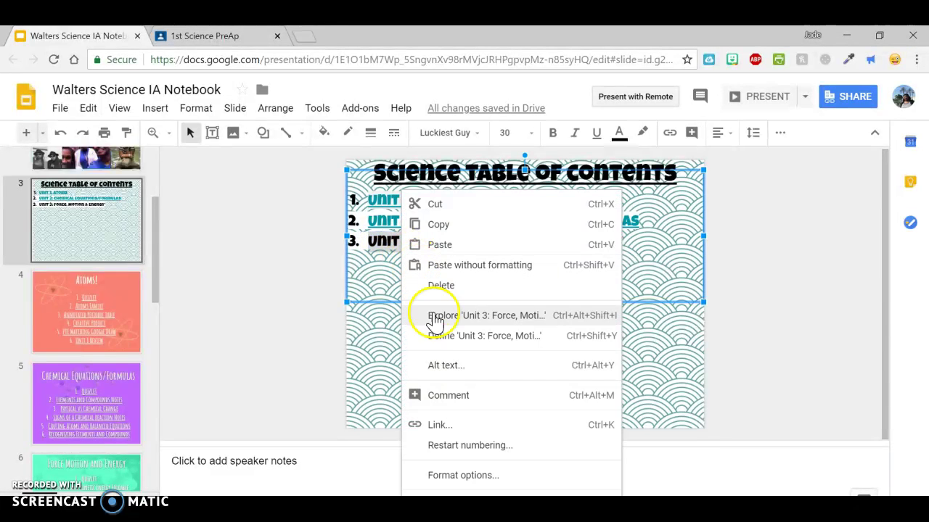
pyautogui.click(454, 426)
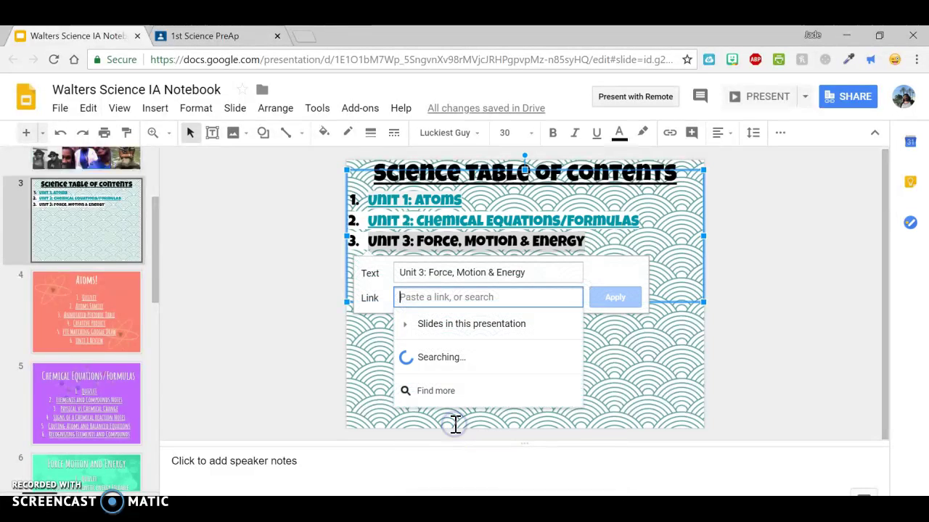
pyautogui.click(470, 328)
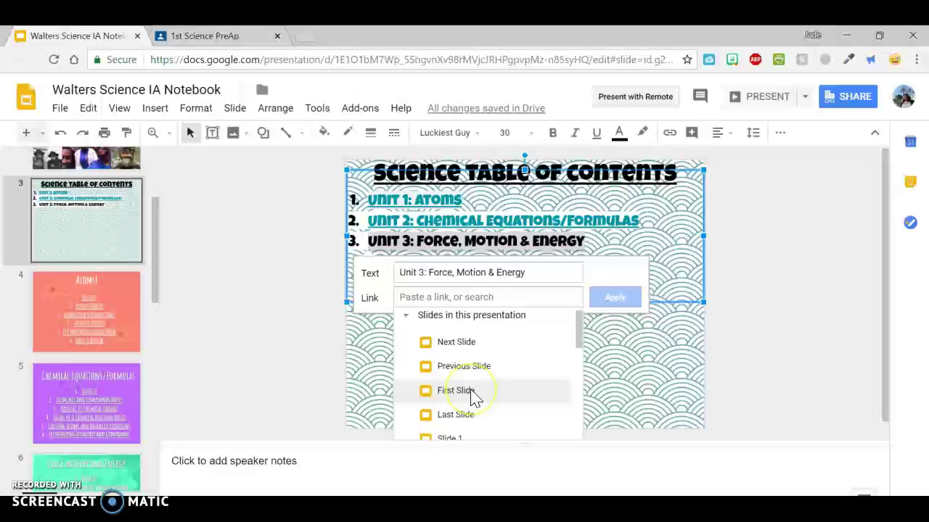
pyautogui.scroll(-2, 471, 396)
pyautogui.scroll(-1, 472, 397)
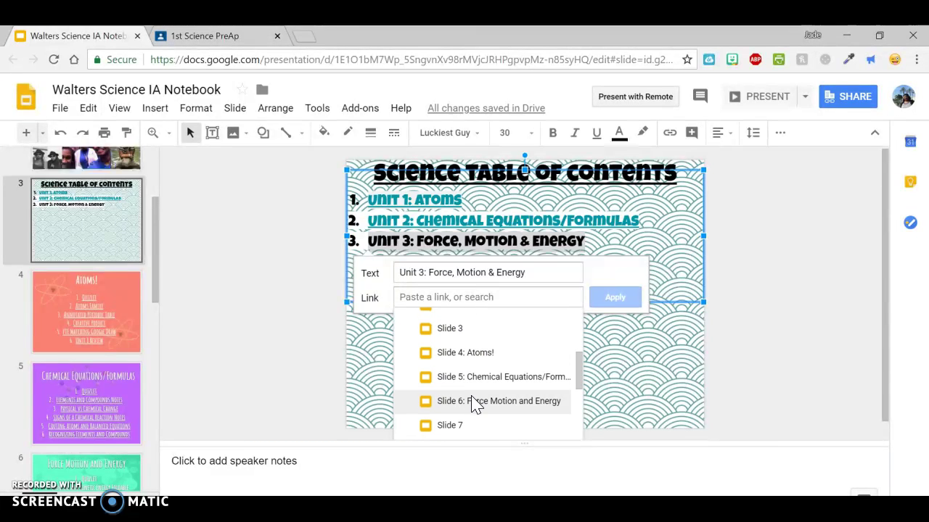
pyautogui.click(473, 399)
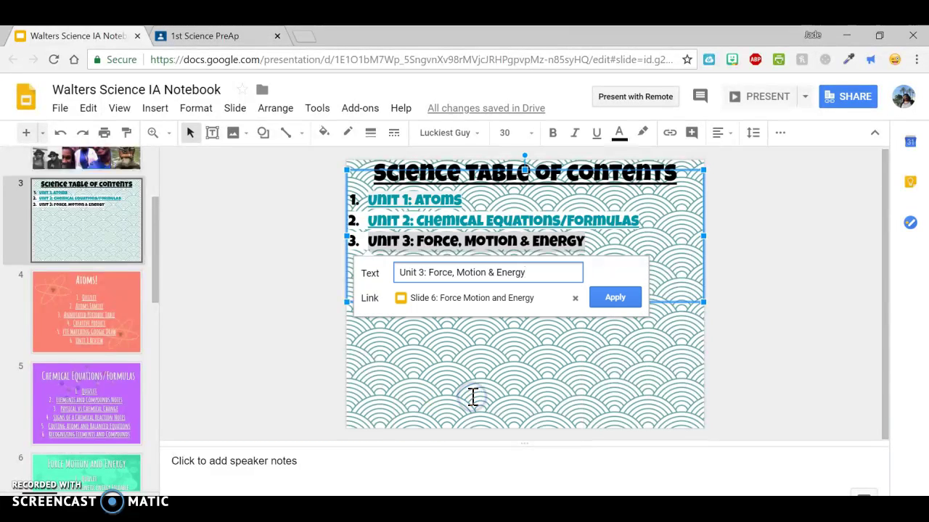
pyautogui.click(613, 298)
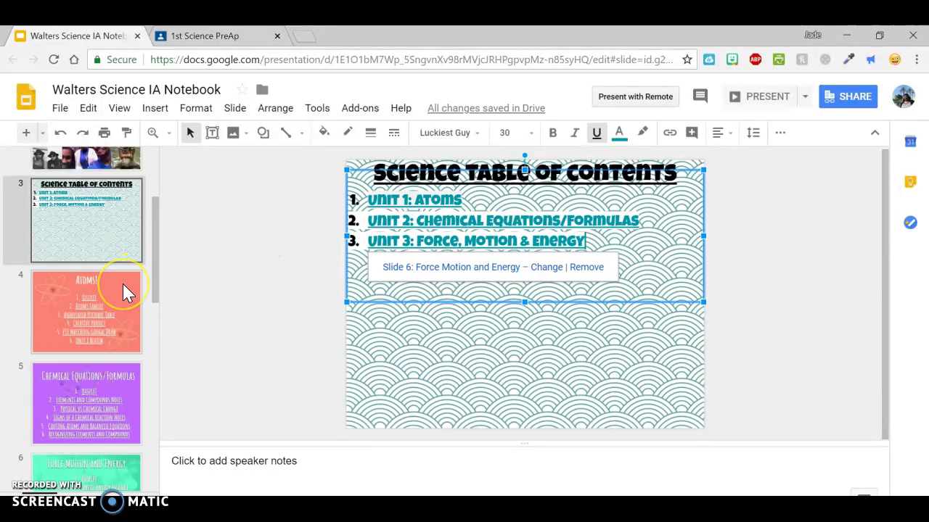
# Go to slide 6, Force Motion and Energy, then switch to the 1st Science PreAp class.
pyautogui.scroll(-2, 122, 284)
pyautogui.scroll(-1, 123, 284)
pyautogui.click(115, 323)
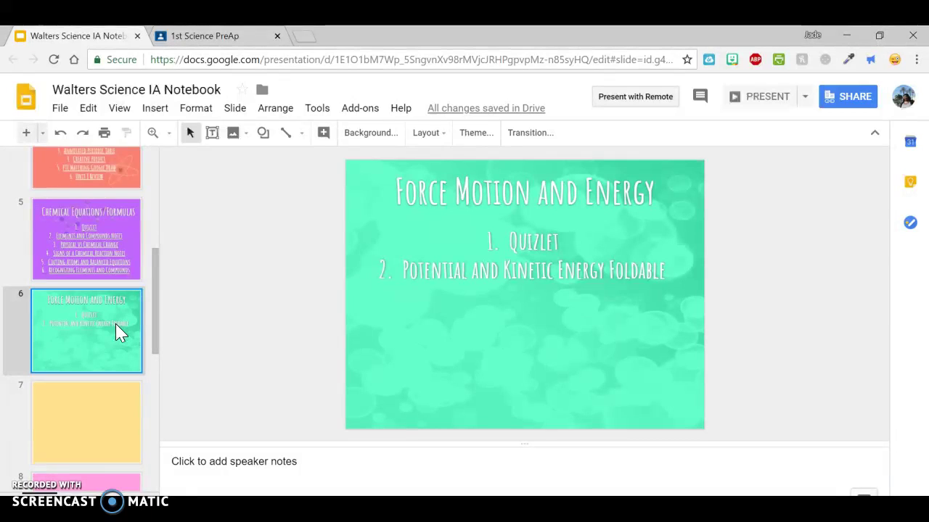
pyautogui.click(216, 42)
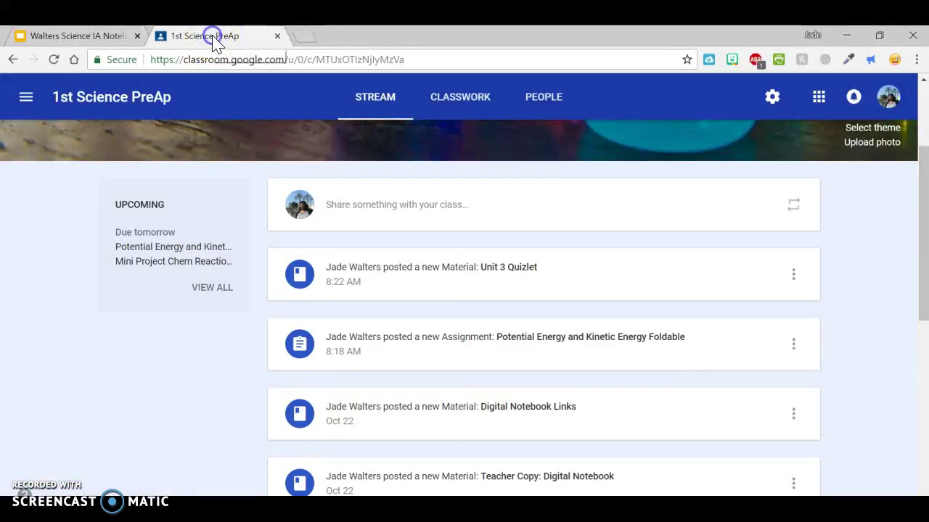
# Open the Unit 3 Quizlet post in the 1st Science PreAp class stream.
pyautogui.click(480, 270)
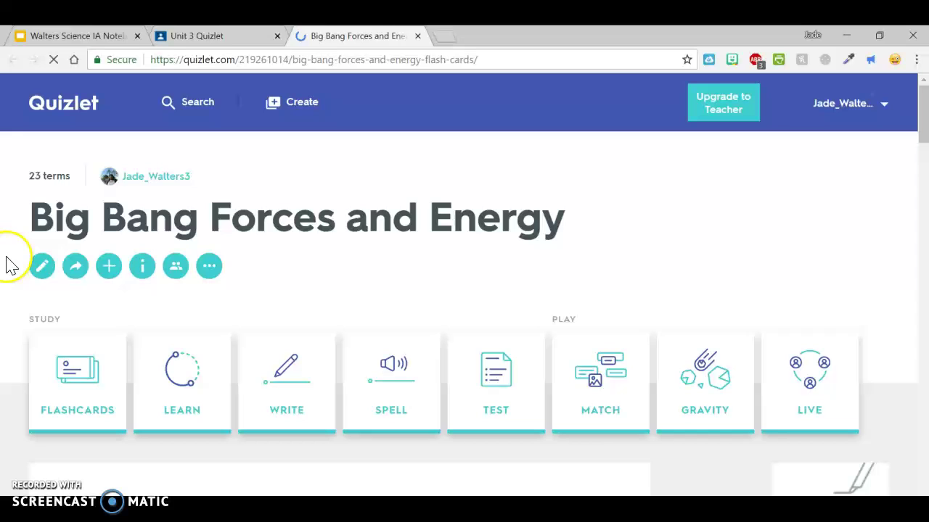
# Copy the share link of the Big Bang Forces and Energy Quizlet set.
pyautogui.click(76, 267)
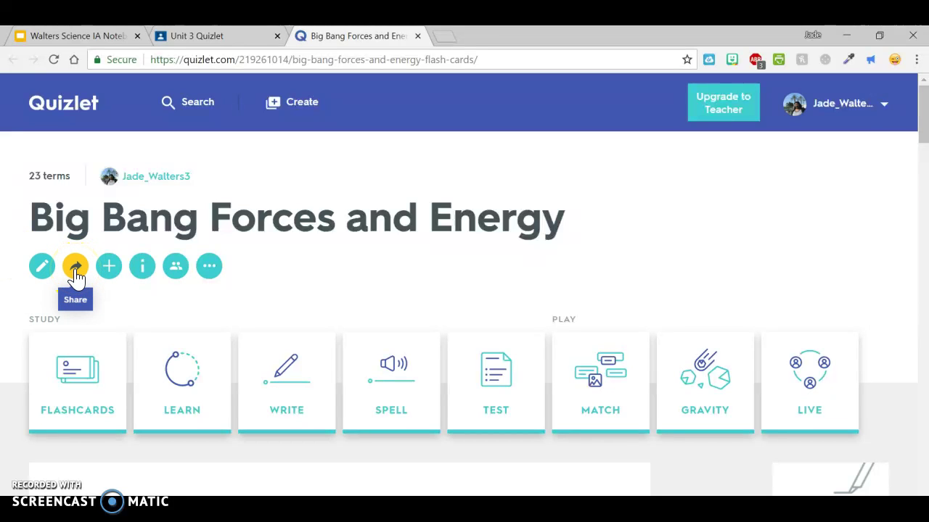
pyautogui.click(75, 267)
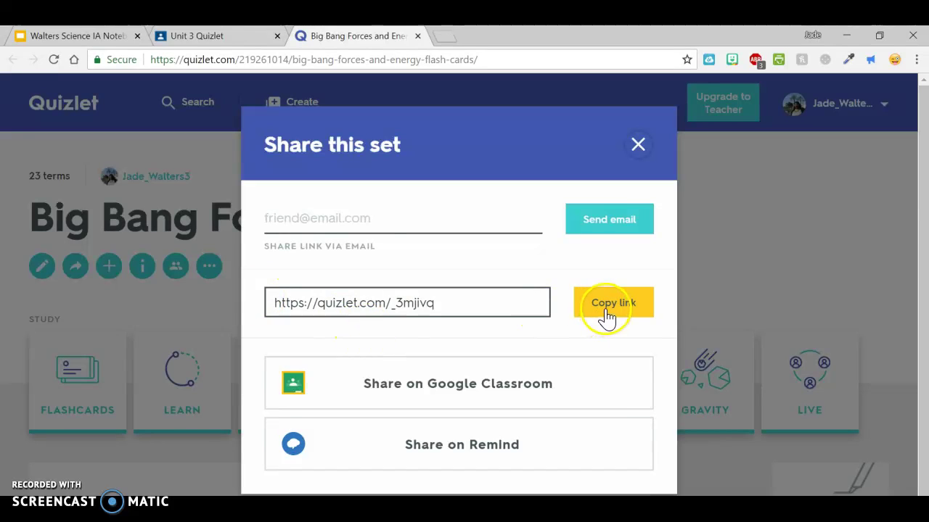
pyautogui.click(608, 314)
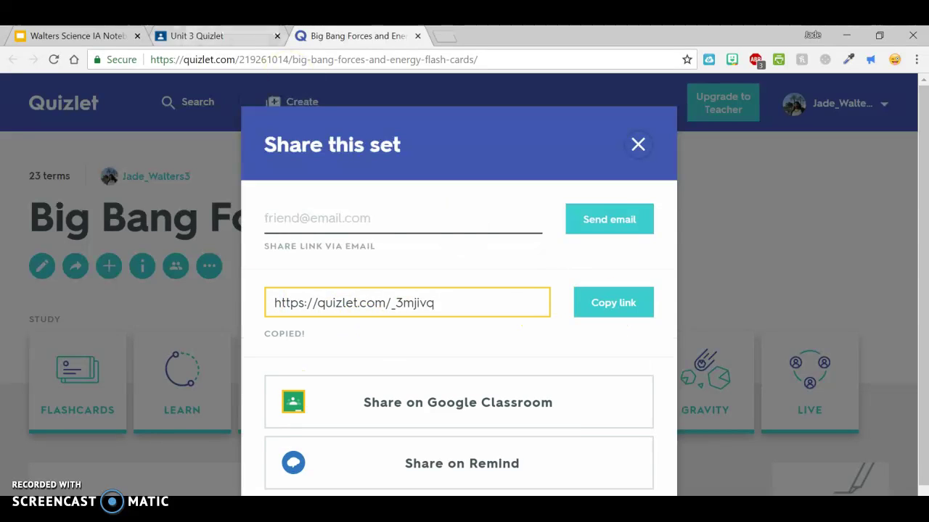
# Back in the slides, link the word Quizlet on slide 6 to the copied Quizlet set URL.
pyautogui.click(105, 36)
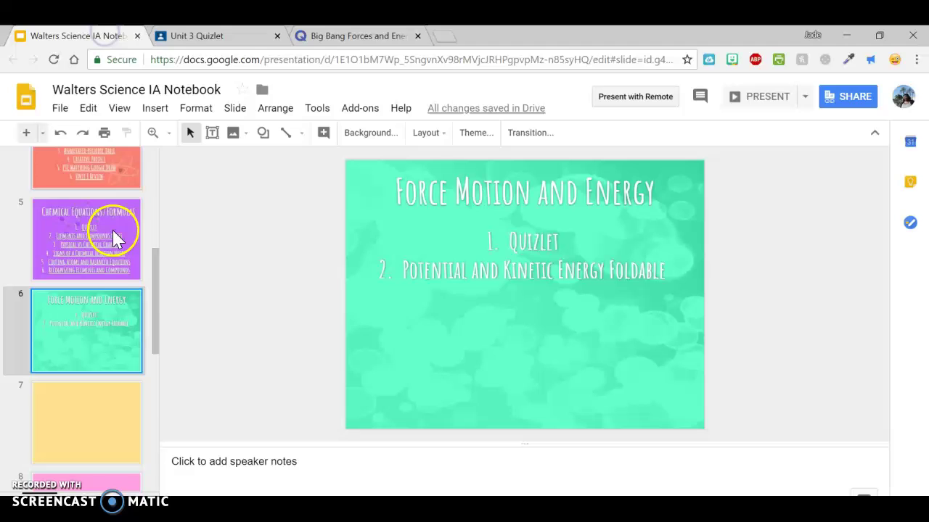
pyautogui.click(561, 249)
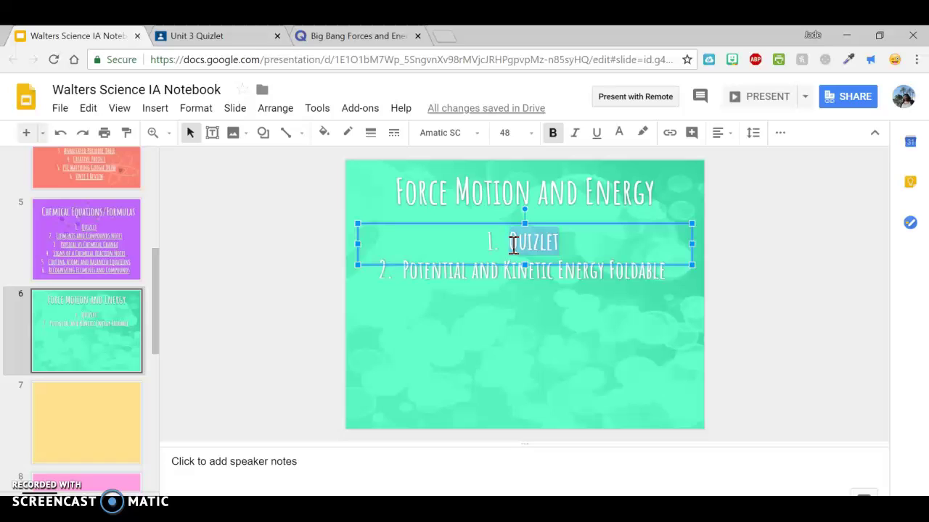
pyautogui.hotkey('ctrl', 'k')
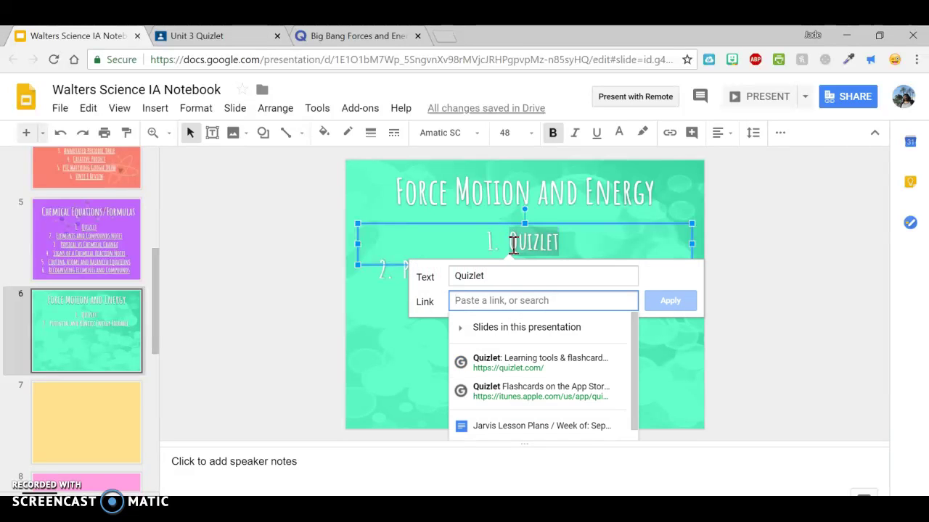
pyautogui.click(513, 299)
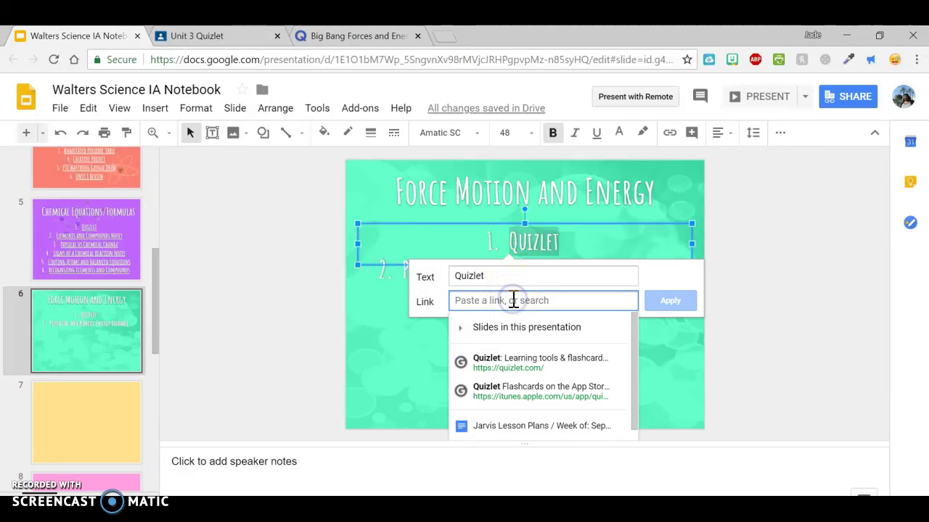
pyautogui.hotkey('ctrl', 'v')
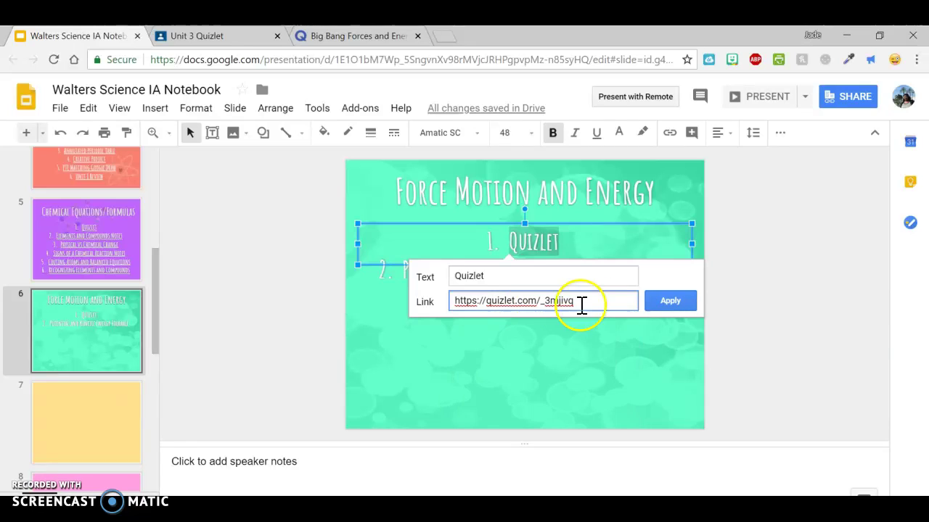
pyautogui.click(655, 301)
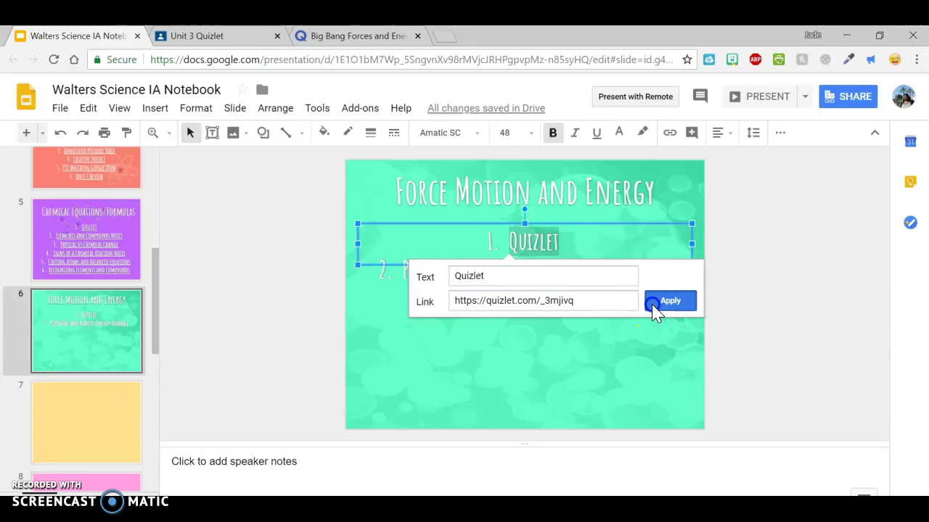
pyautogui.click(628, 338)
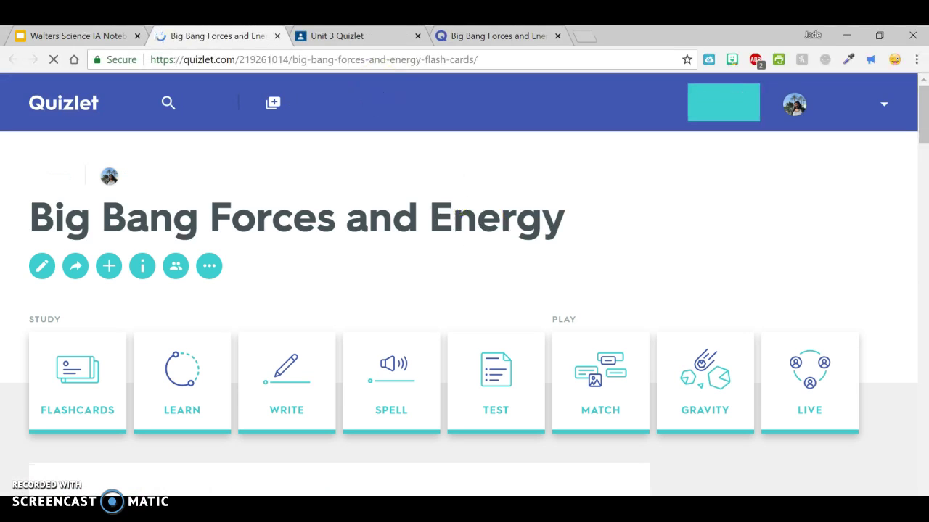
# Close the Big Bang Forces and Energy Quizlet tab and finish editing slide 6's list.
pyautogui.click(277, 35)
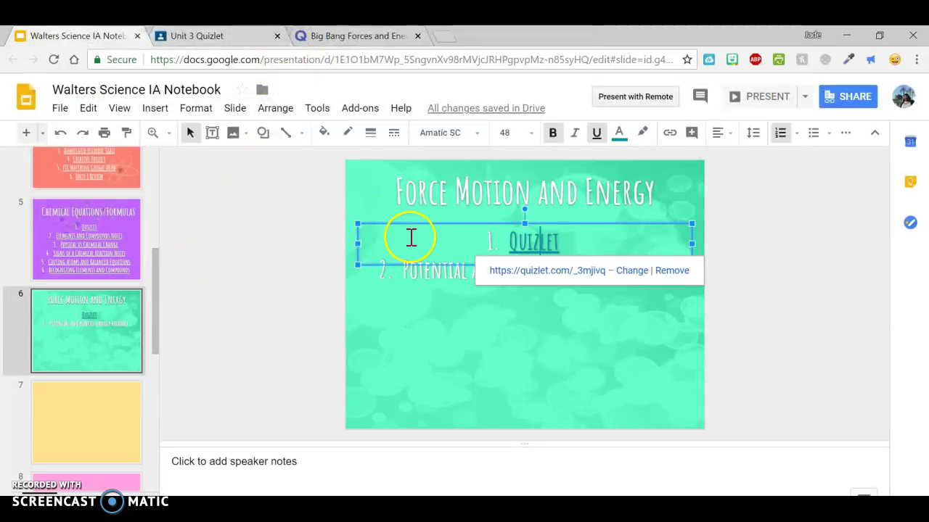
pyautogui.click(442, 327)
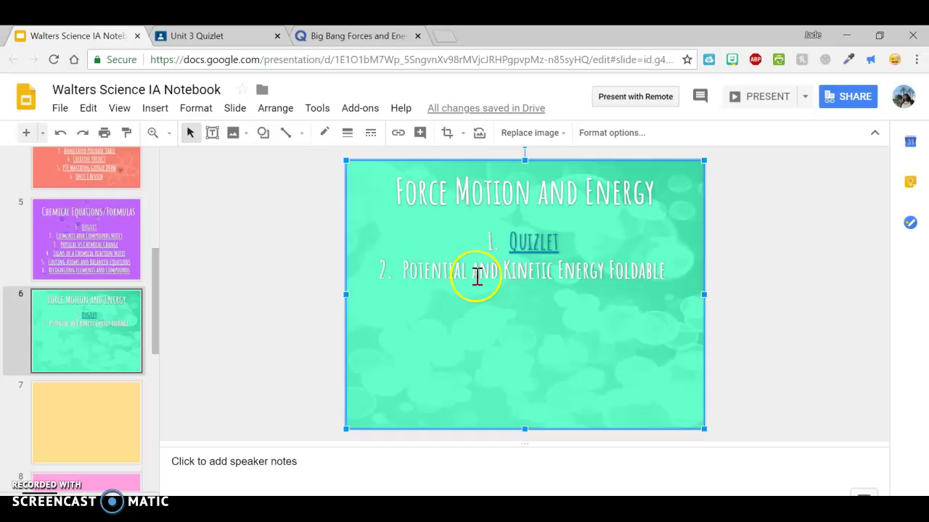
# Open the instructions of the Potential Energy and Kinetic Energy Foldable assignment in 1st Science PreAp.
pyautogui.click(229, 36)
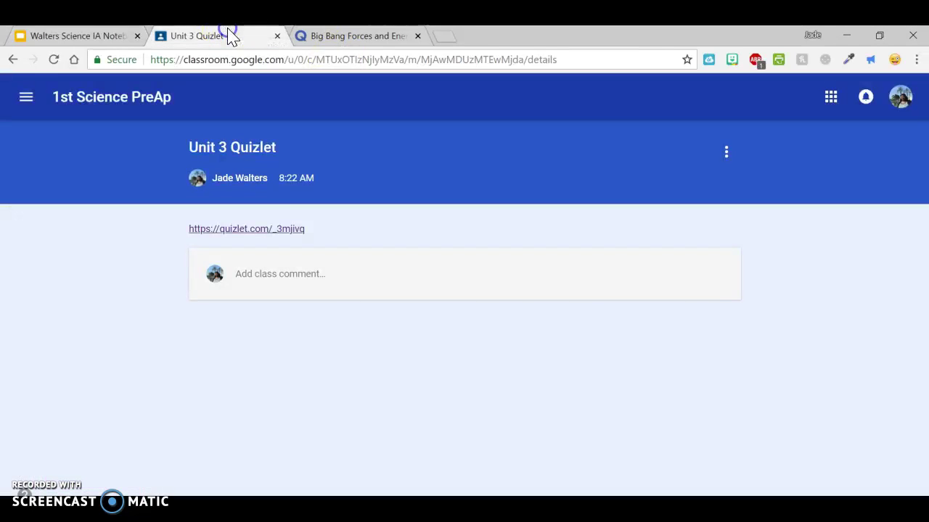
pyautogui.click(77, 101)
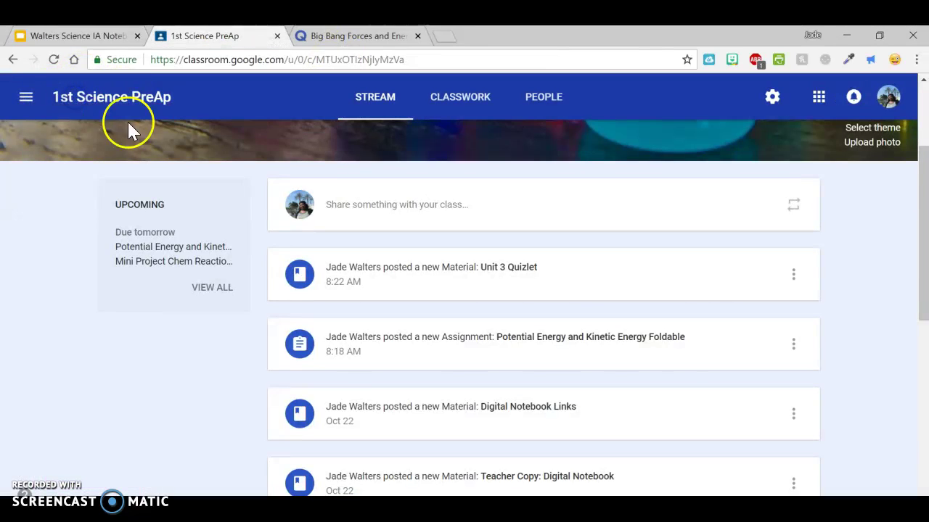
pyautogui.click(540, 341)
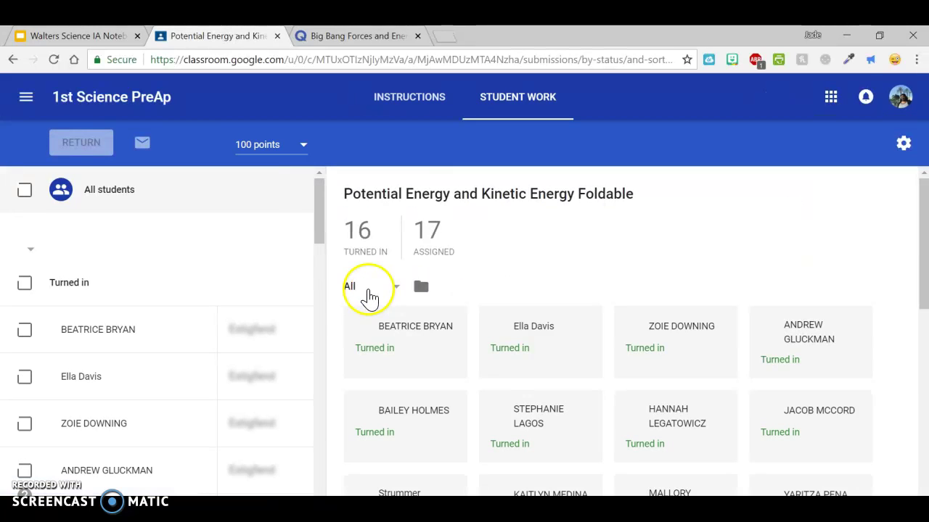
pyautogui.click(419, 106)
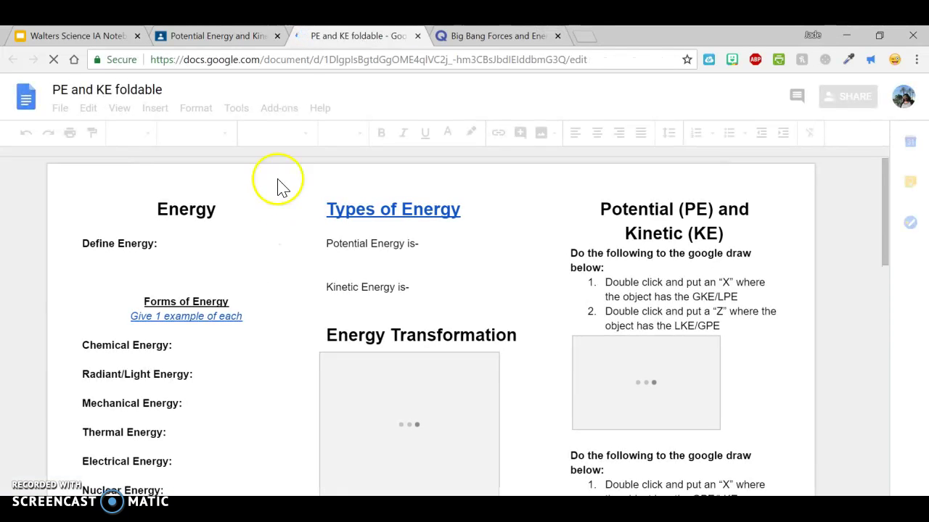
# Turn on view-only link sharing for the PE and KE foldable doc and copy its link.
pyautogui.click(300, 63)
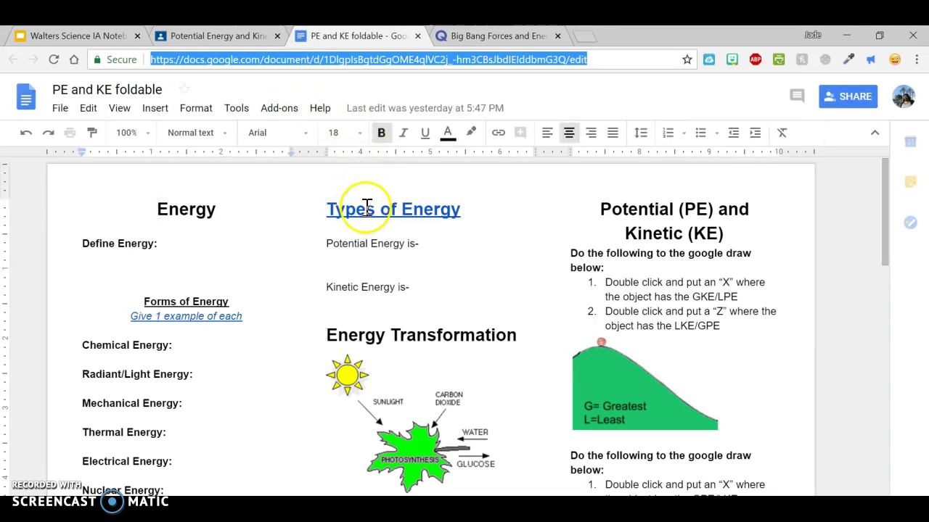
pyautogui.click(857, 99)
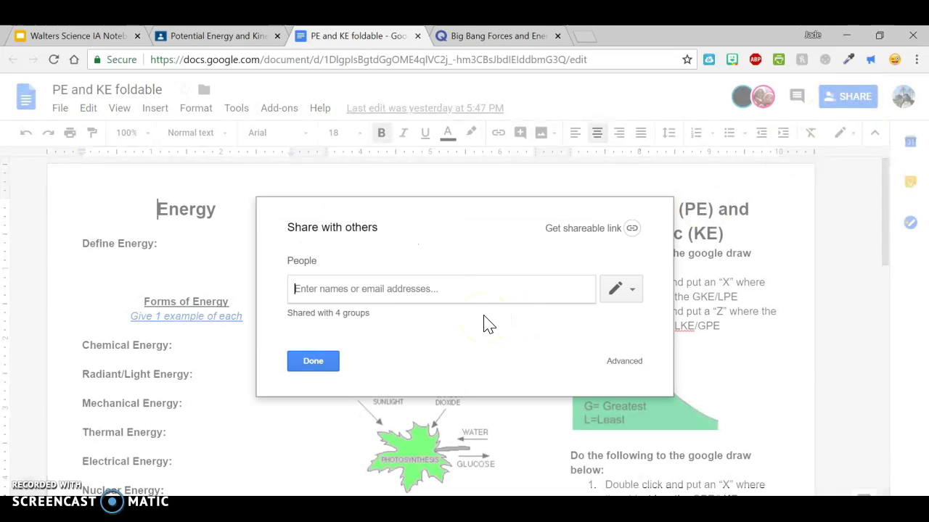
pyautogui.click(572, 229)
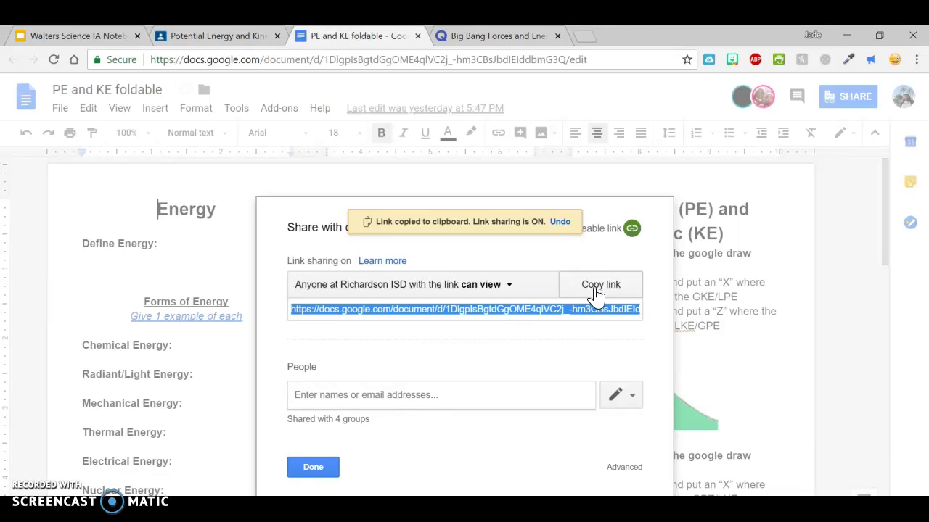
pyautogui.click(595, 290)
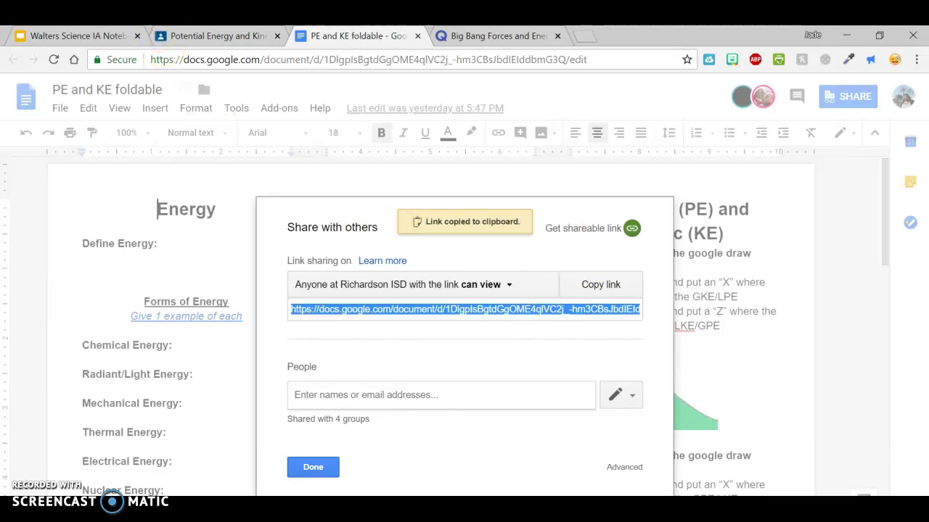
pyautogui.click(109, 35)
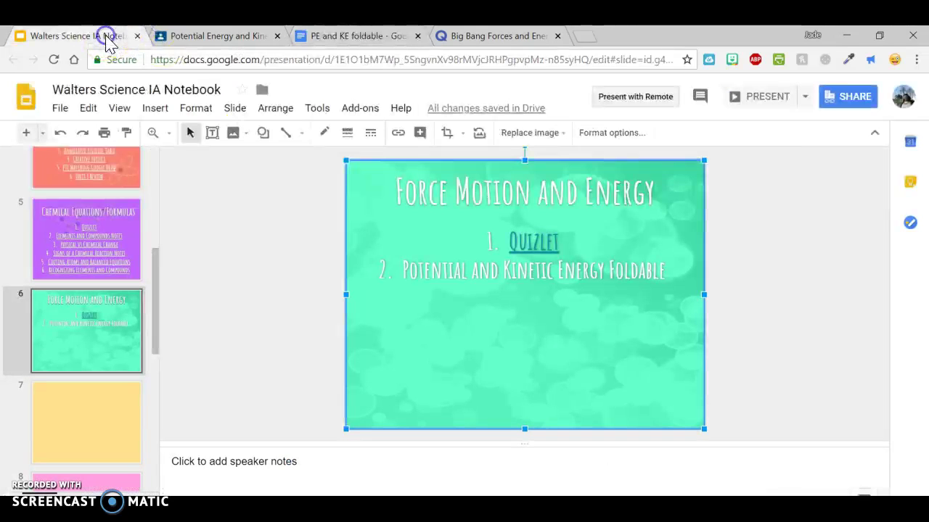
# Link slide 6's 'Potential and Kinetic Energy Foldable' line to the pasted foldable doc URL.
pyautogui.click(440, 272)
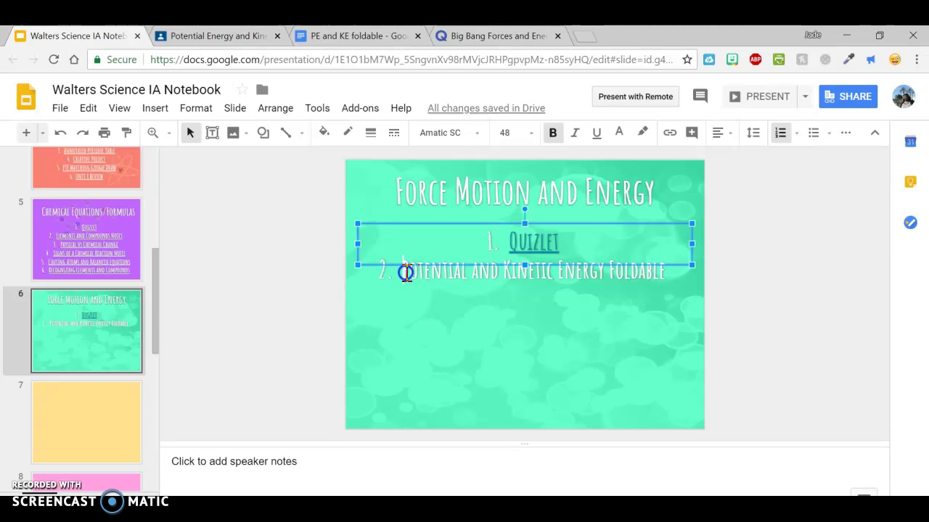
pyautogui.moveTo(405, 272); pyautogui.dragTo(650, 289)
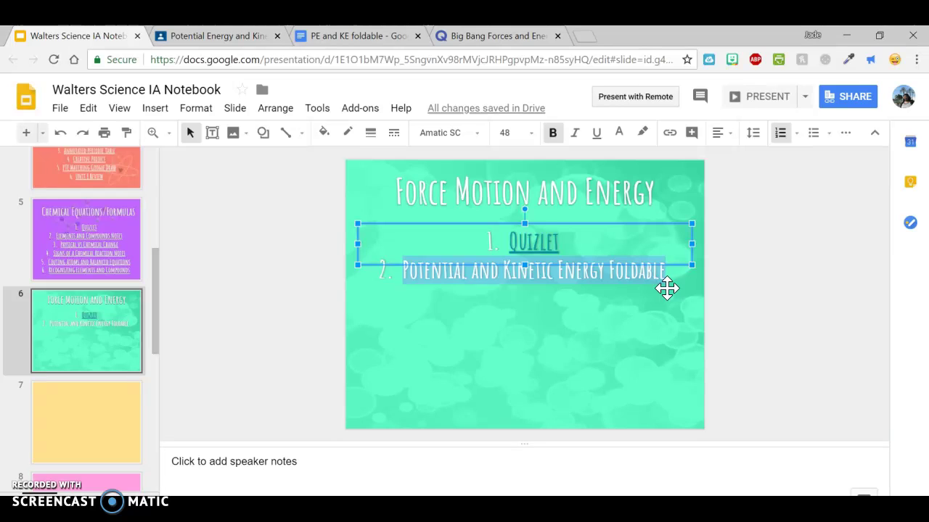
pyautogui.hotkey('ctrl', 'k')
pyautogui.rightClick(562, 328)
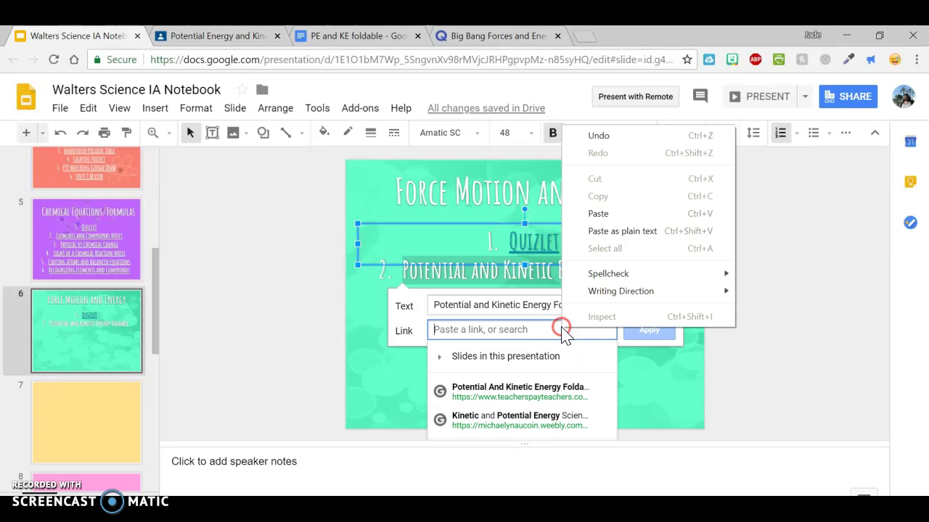
pyautogui.click(598, 214)
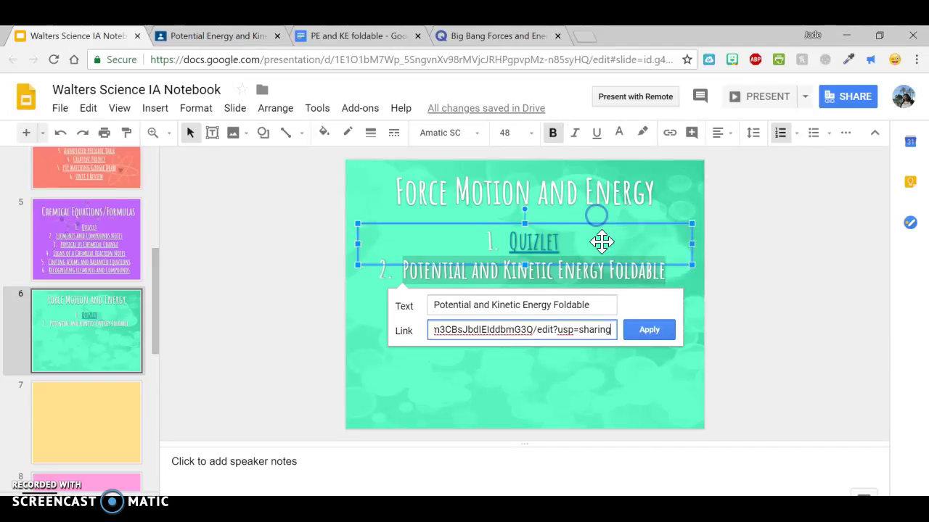
pyautogui.click(653, 330)
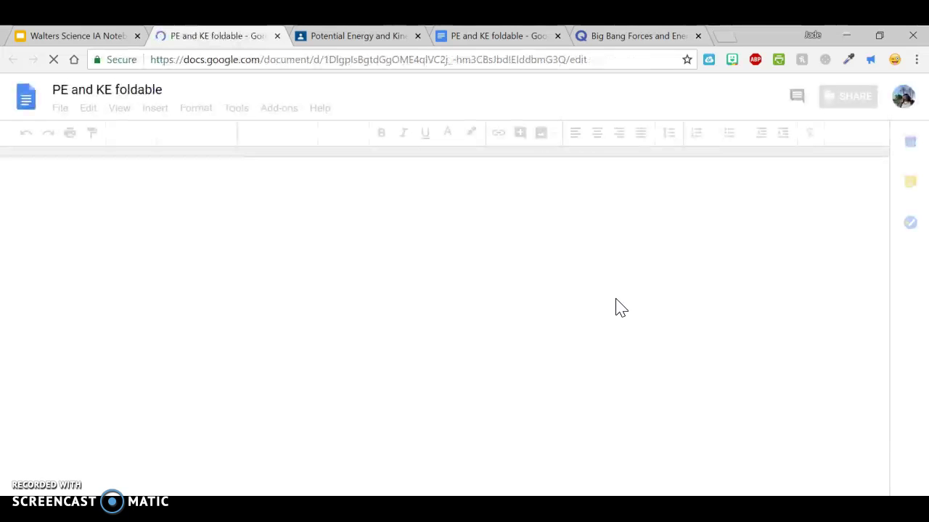
# Go back from the PE and KE foldable doc to the Walters Science IA Notebook slides.
pyautogui.click(101, 40)
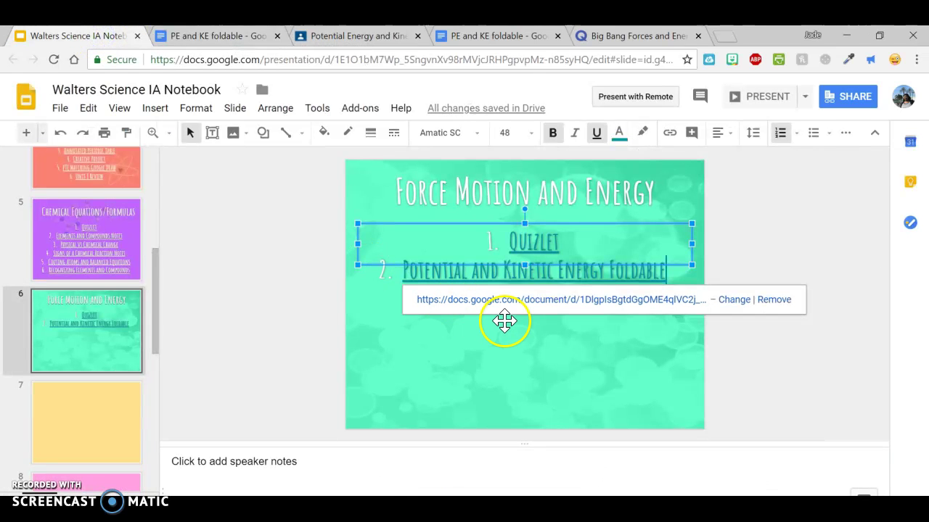
# Select the word Quizlet on slide 6 and change its text color to white.
pyautogui.click(563, 253)
pyautogui.click(561, 244)
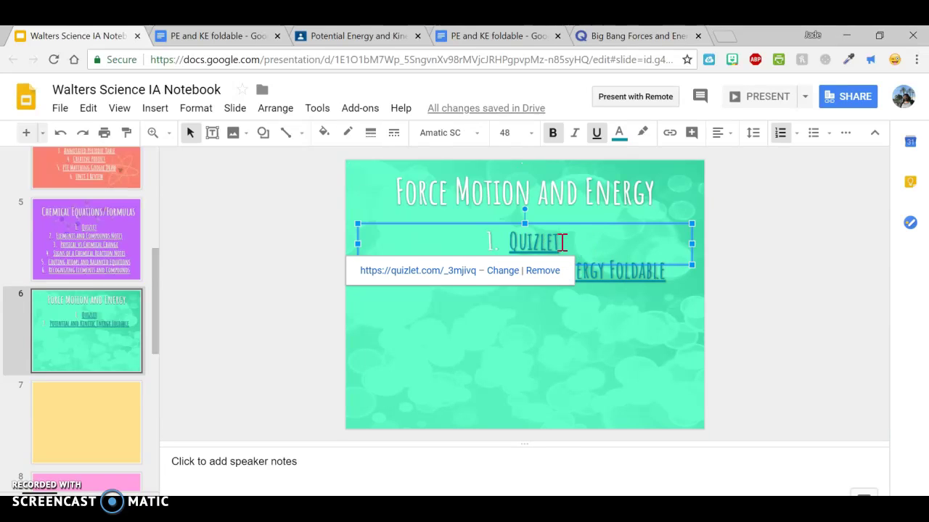
pyautogui.moveTo(564, 242); pyautogui.dragTo(537, 242)
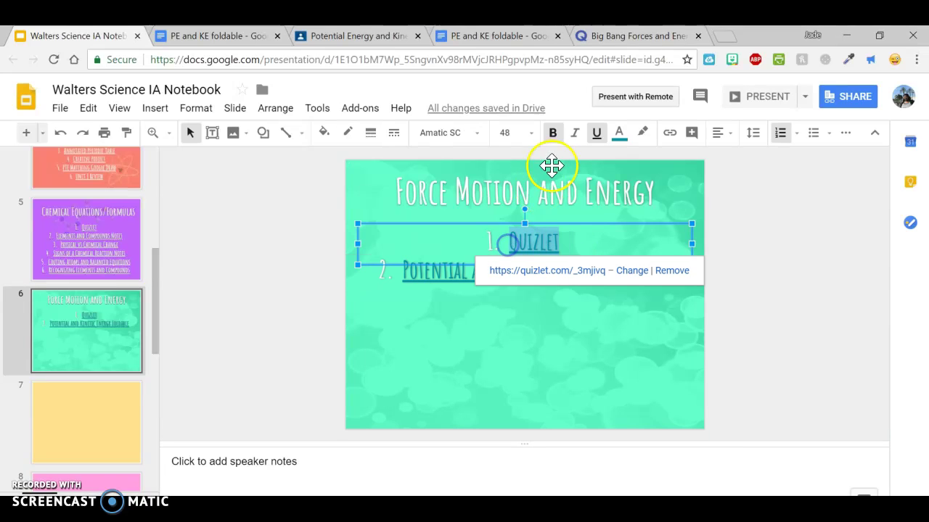
pyautogui.click(617, 136)
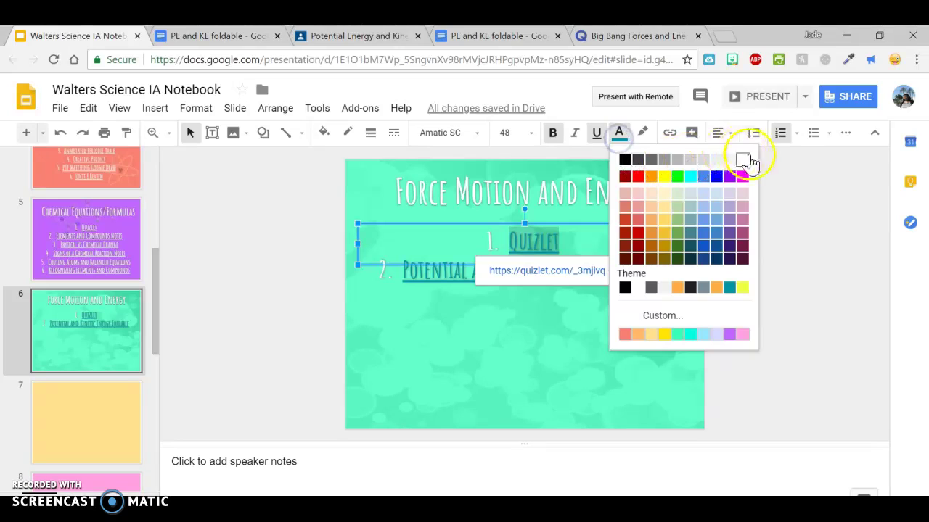
pyautogui.click(745, 160)
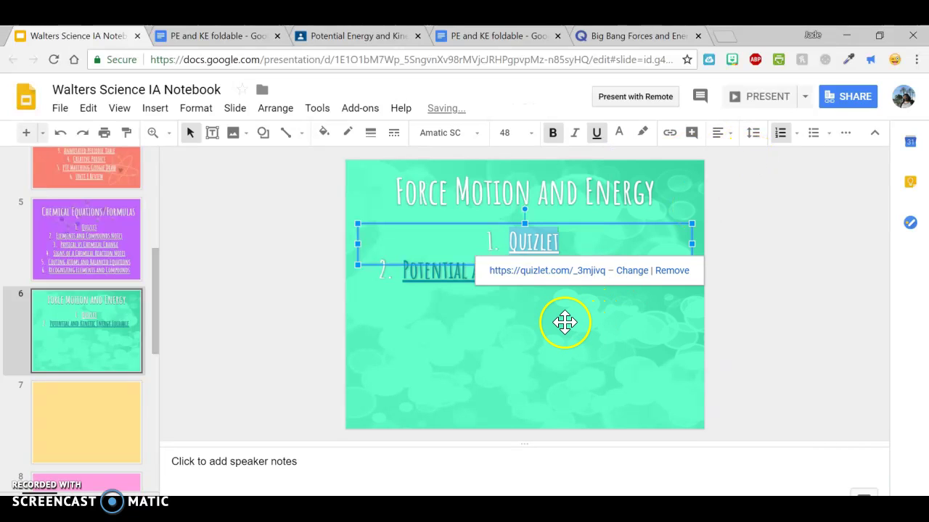
pyautogui.click(565, 322)
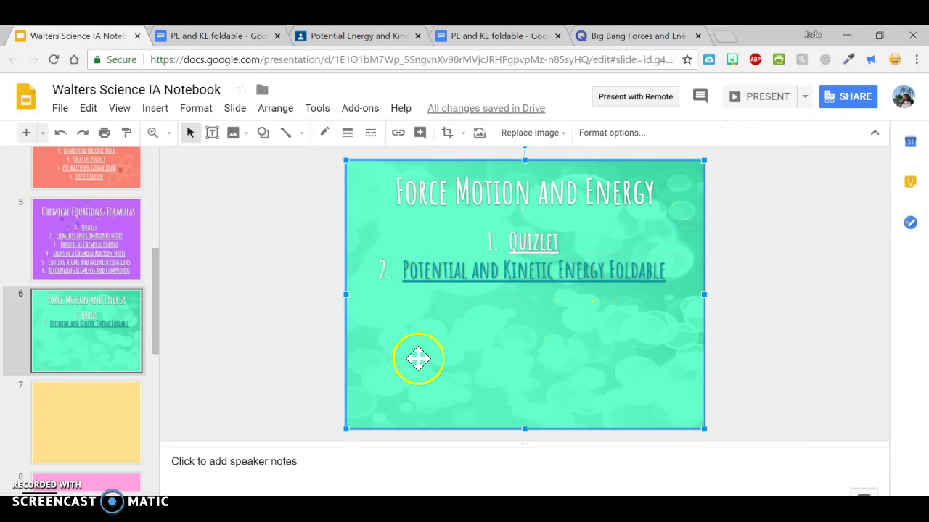
# Check right-click options for slide 6's image and title, then open slide 5's slide menu.
pyautogui.rightClick(418, 358)
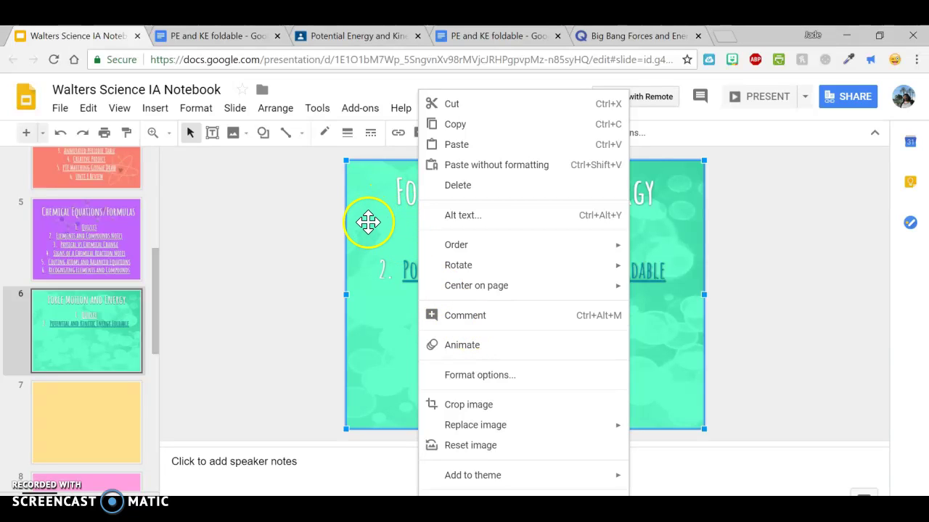
pyautogui.click(321, 225)
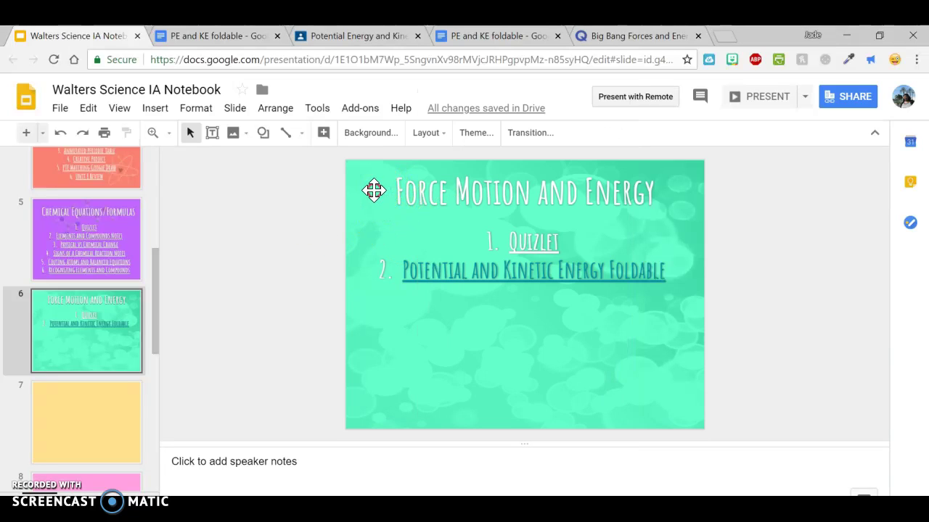
pyautogui.rightClick(373, 190)
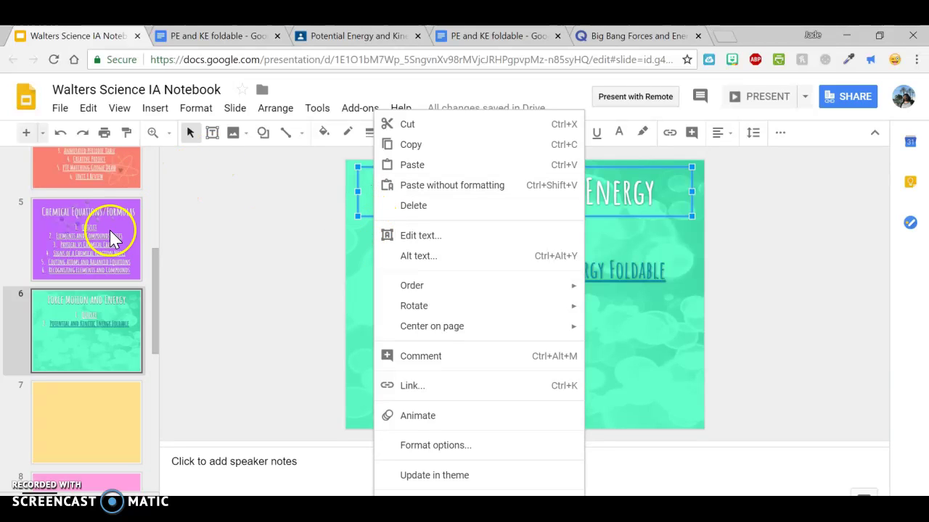
pyautogui.click(113, 236)
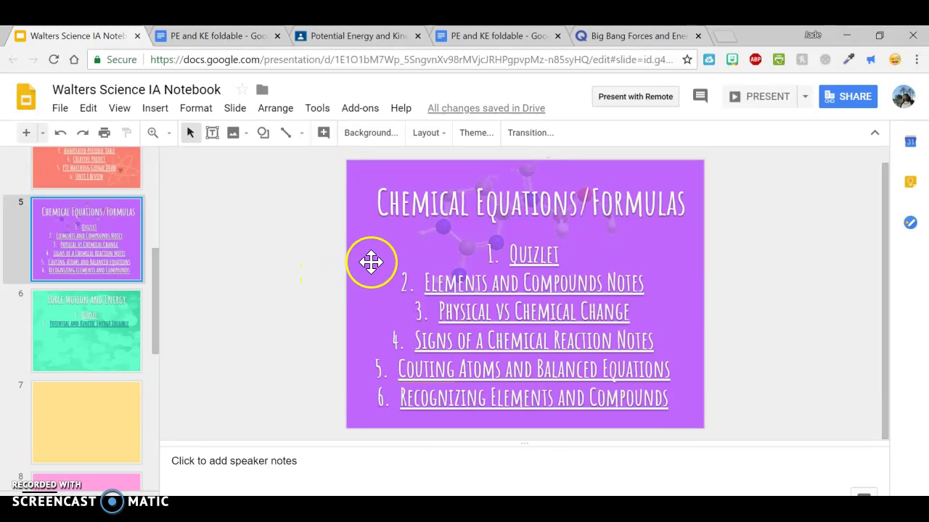
pyautogui.rightClick(366, 322)
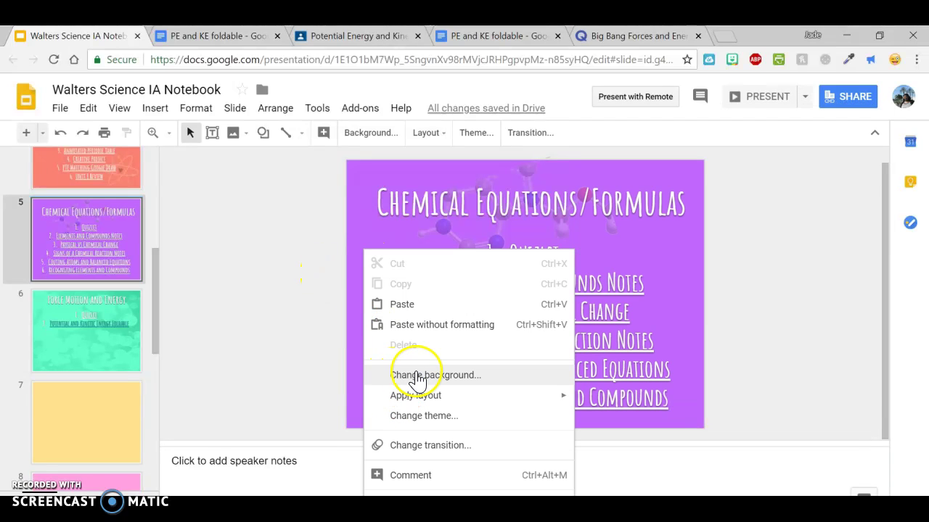
pyautogui.click(419, 377)
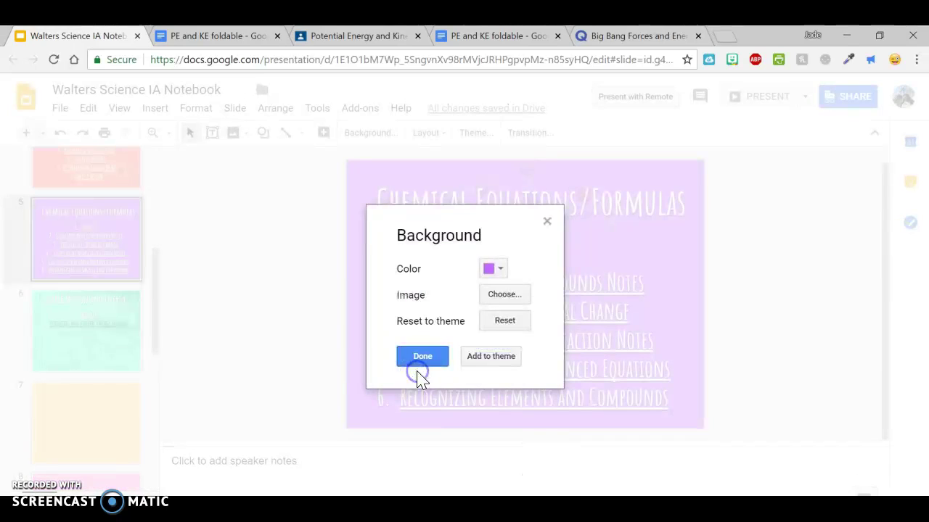
pyautogui.click(502, 275)
pyautogui.click(528, 259)
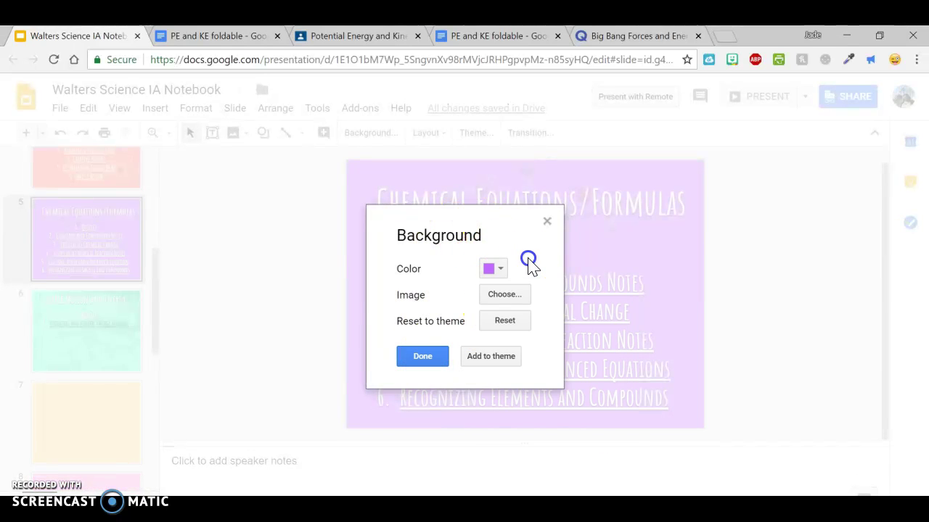
pyautogui.click(527, 297)
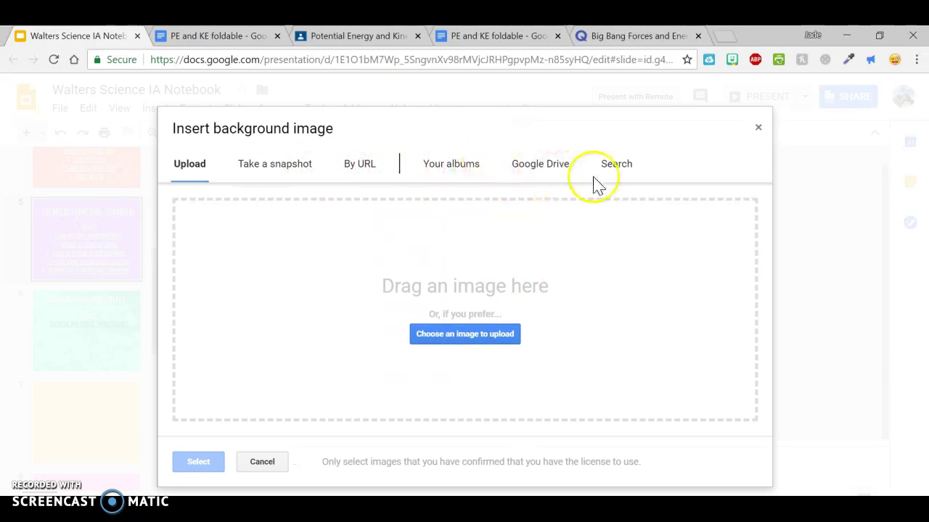
pyautogui.click(615, 176)
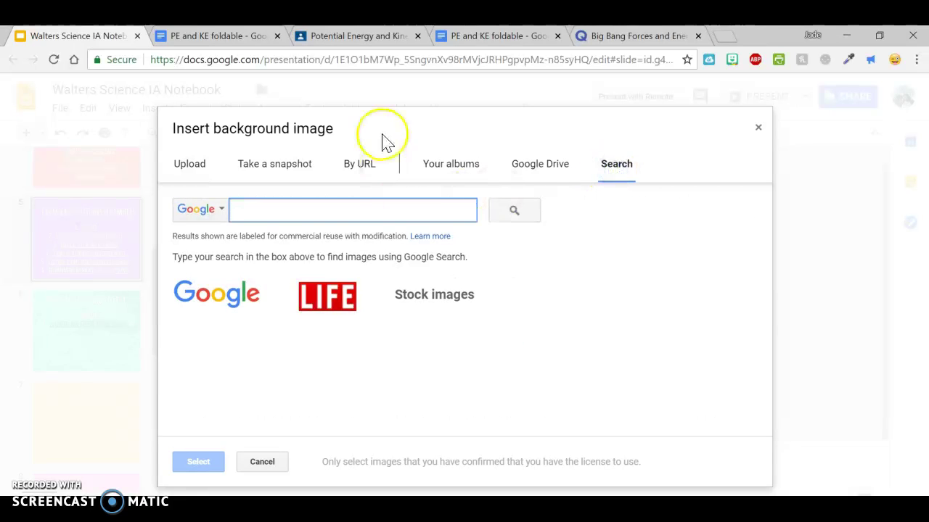
pyautogui.click(759, 129)
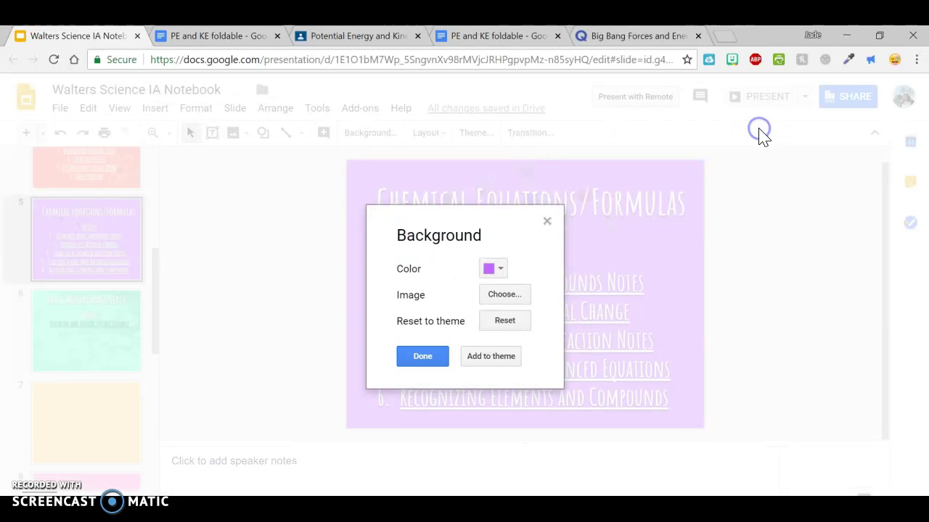
pyautogui.click(423, 356)
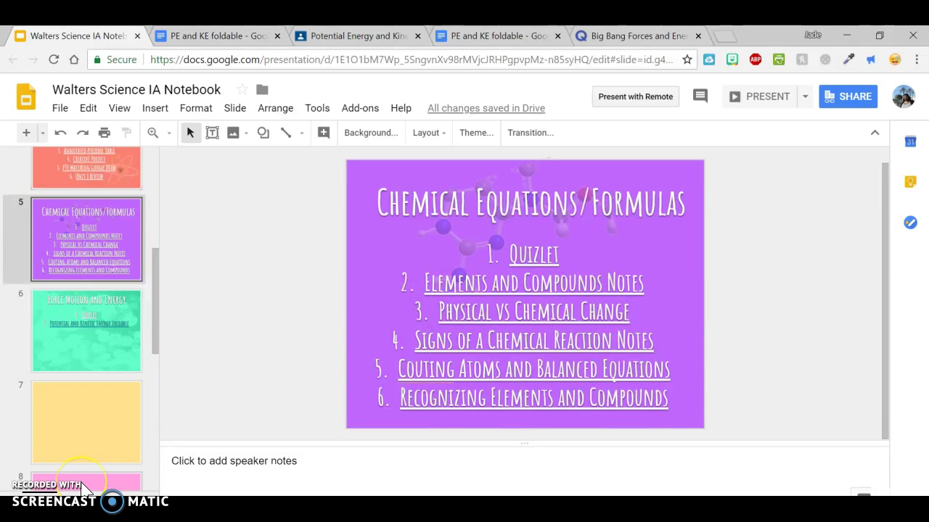